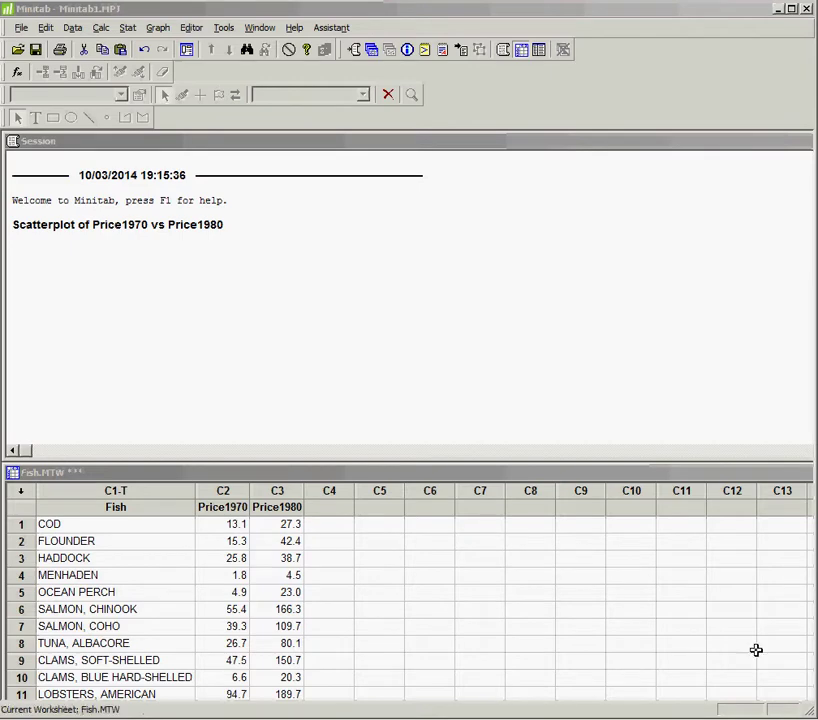
# Step: Shrink the Session window and enlarge the Fish worksheet to show all 14 rows
pyautogui.click(380, 489)
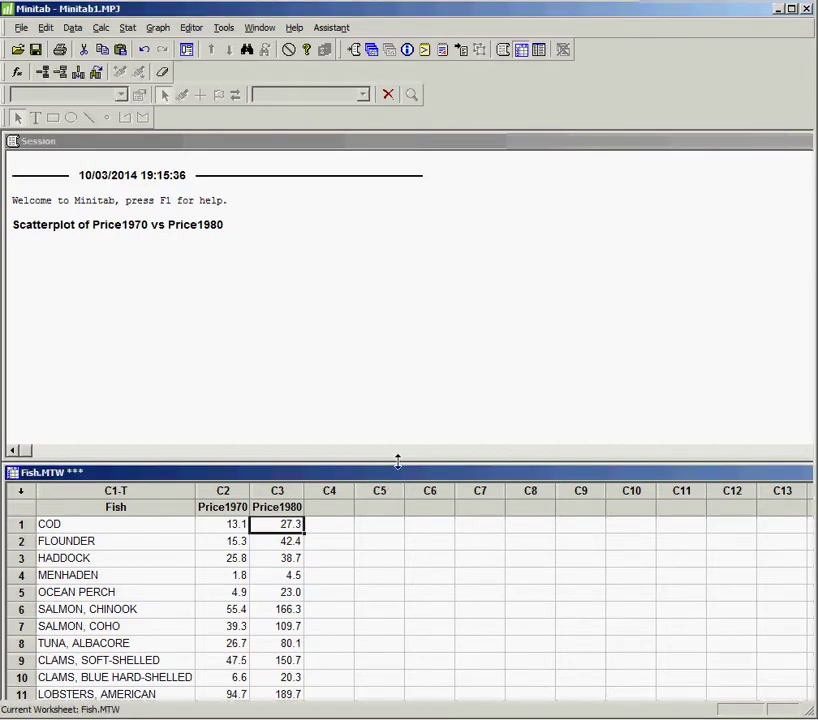
pyautogui.click(397, 461)
pyautogui.moveTo(397, 461); pyautogui.dragTo(390, 340)
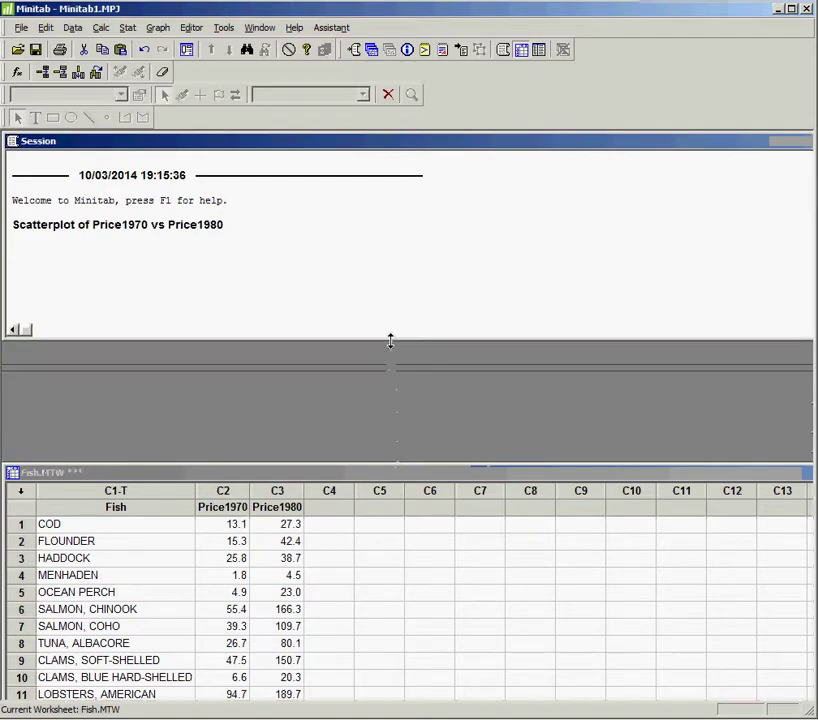
pyautogui.click(420, 474)
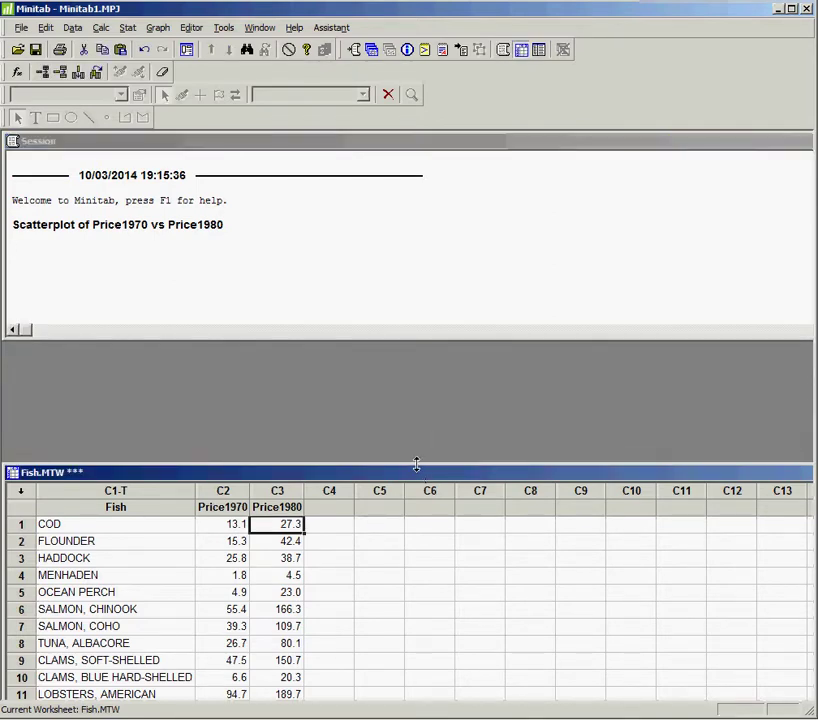
pyautogui.moveTo(418, 464); pyautogui.dragTo(428, 337)
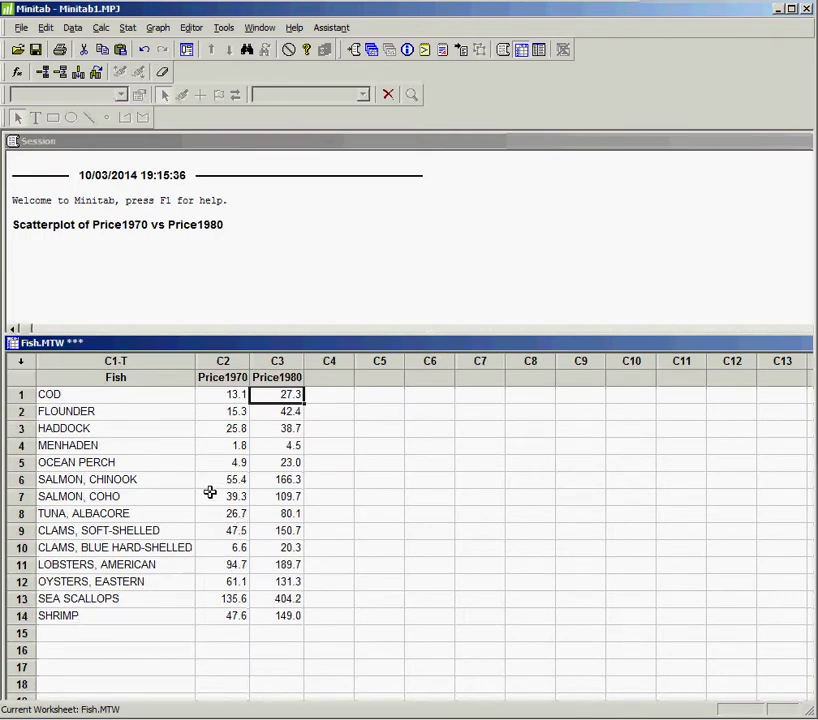
# Step: Highlight the 14 fish names and the Price1970 and Price1980 columns
pyautogui.moveTo(106, 400); pyautogui.dragTo(105, 621)
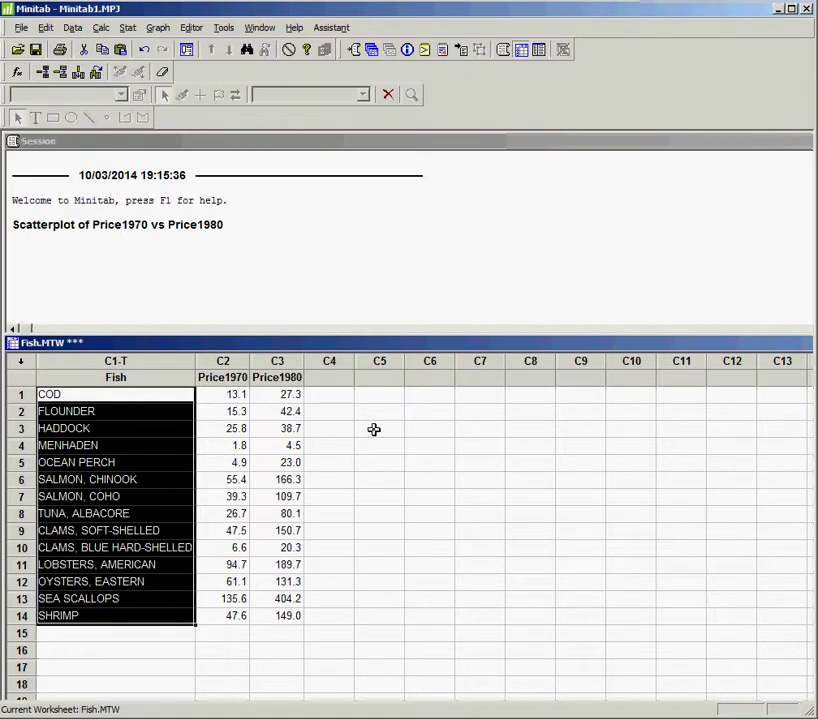
pyautogui.click(225, 377)
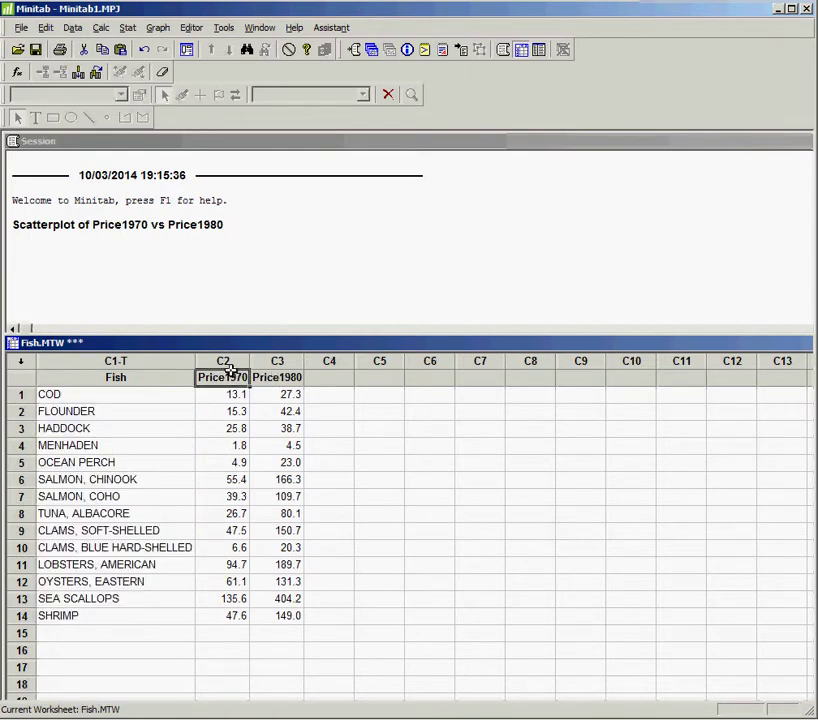
pyautogui.click(277, 378)
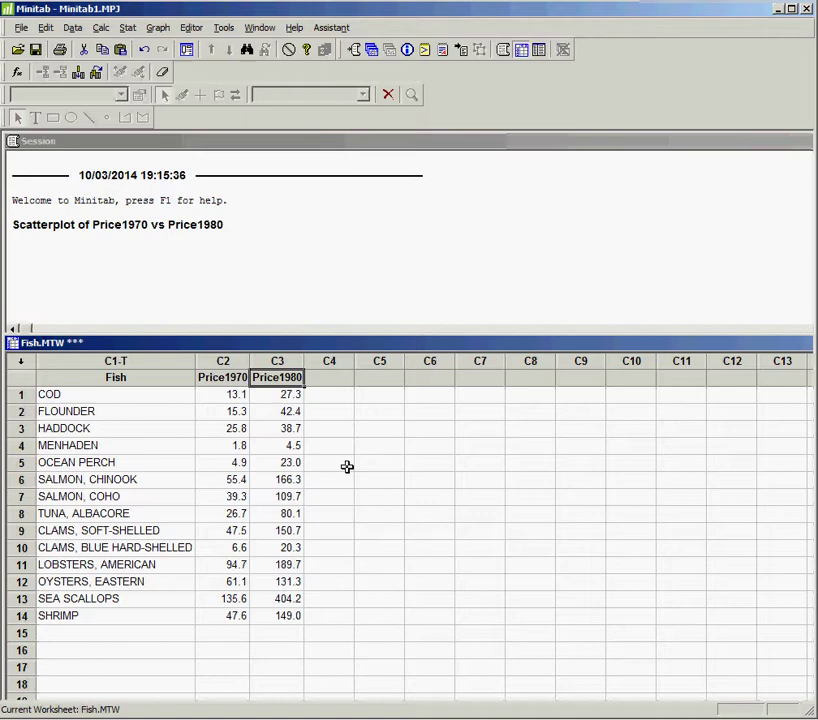
pyautogui.click(222, 359)
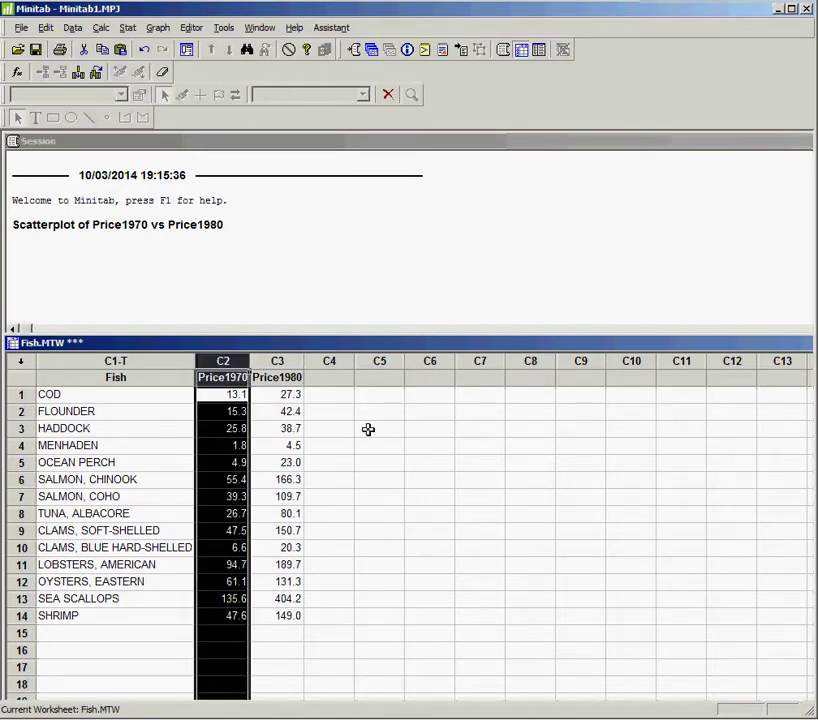
pyautogui.click(278, 361)
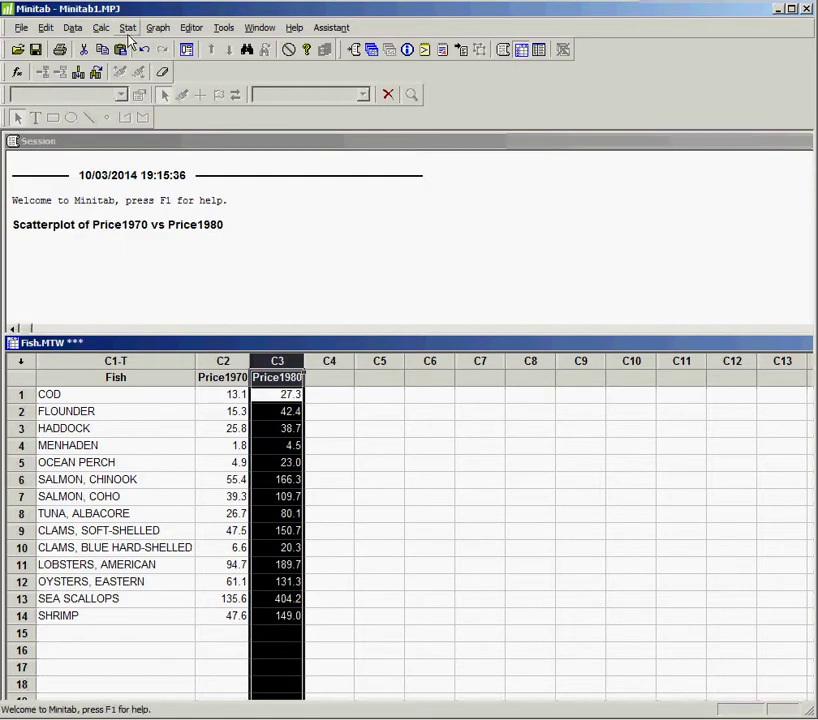
# Step: Pick the With Regression type from the Graph > Scatterplot gallery
pyautogui.click(163, 28)
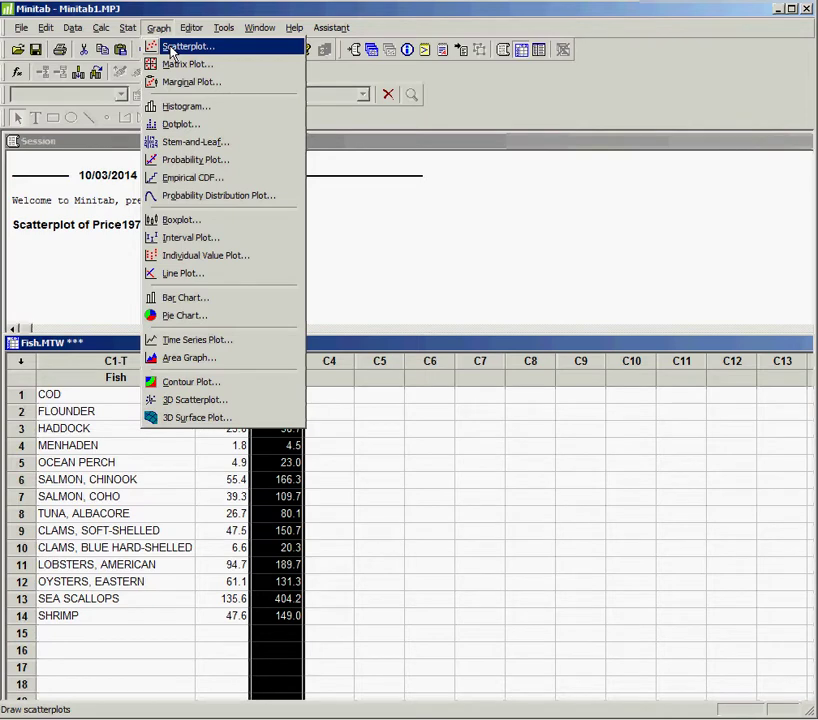
pyautogui.click(180, 47)
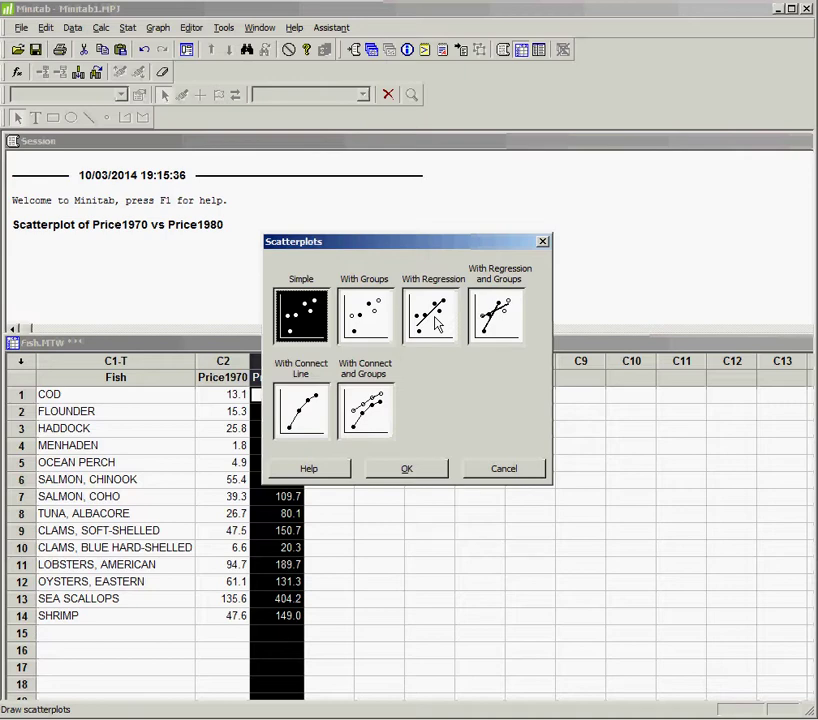
pyautogui.click(436, 320)
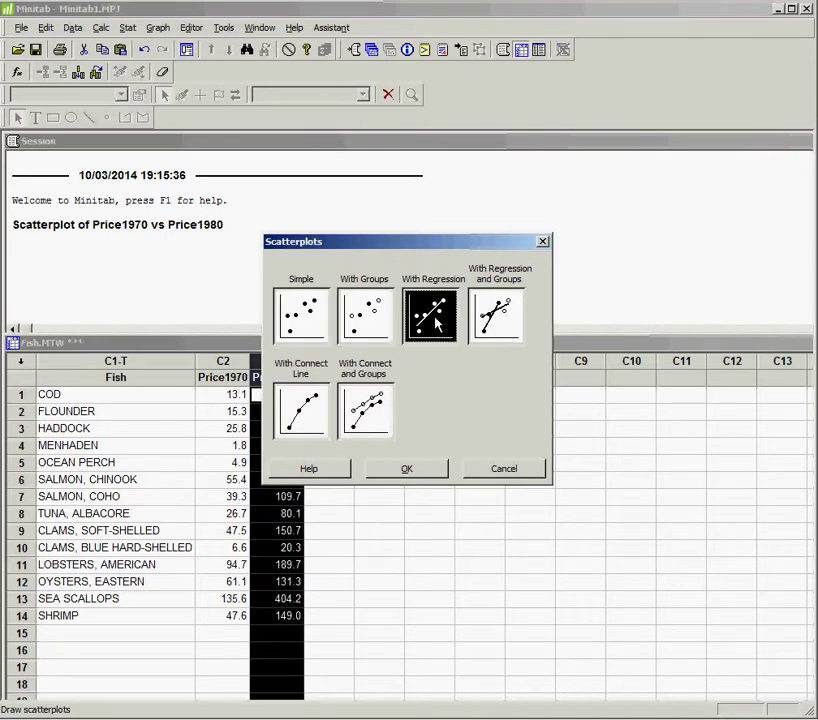
# Step: Confirm the With Regression type and clear the prefilled Y and X entries
pyautogui.click(425, 477)
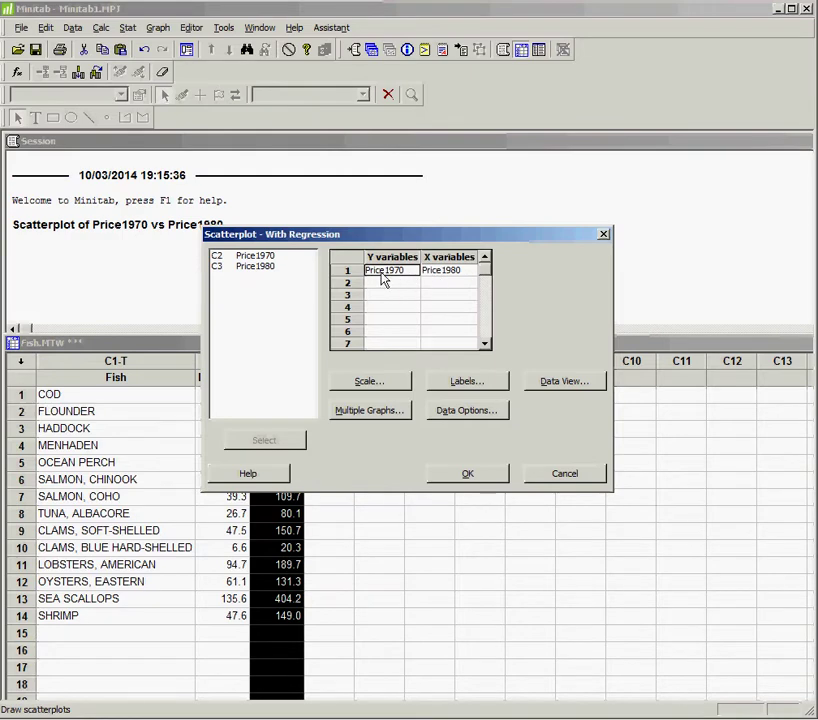
pyautogui.click(407, 271)
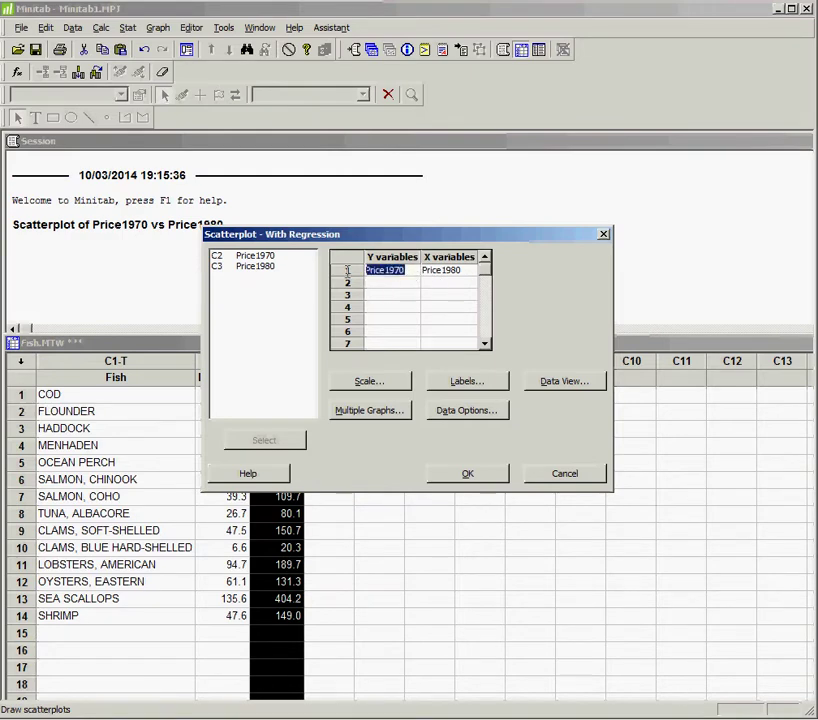
pyautogui.press('Delete')
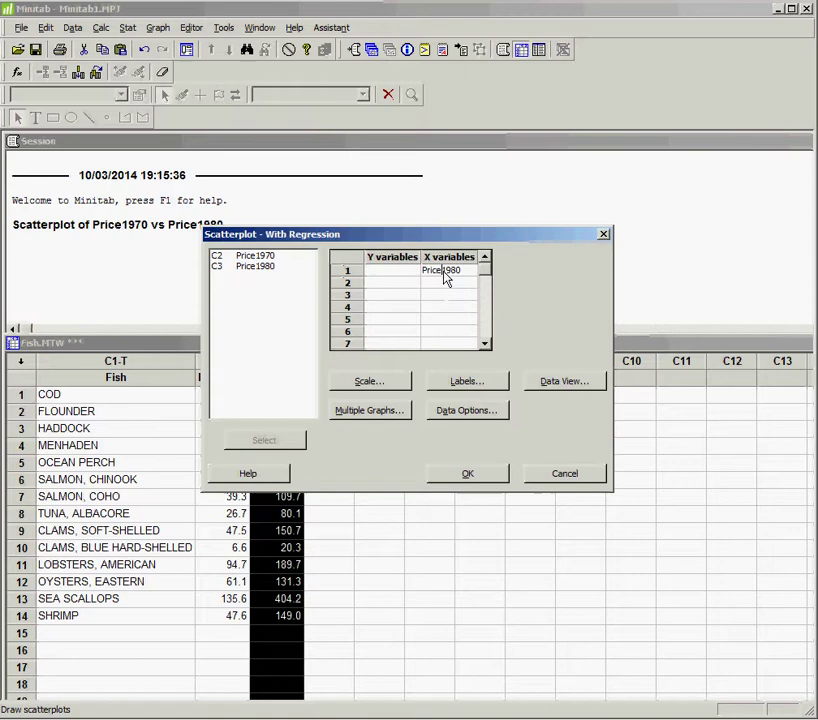
pyautogui.click(459, 271)
pyautogui.press('Delete')
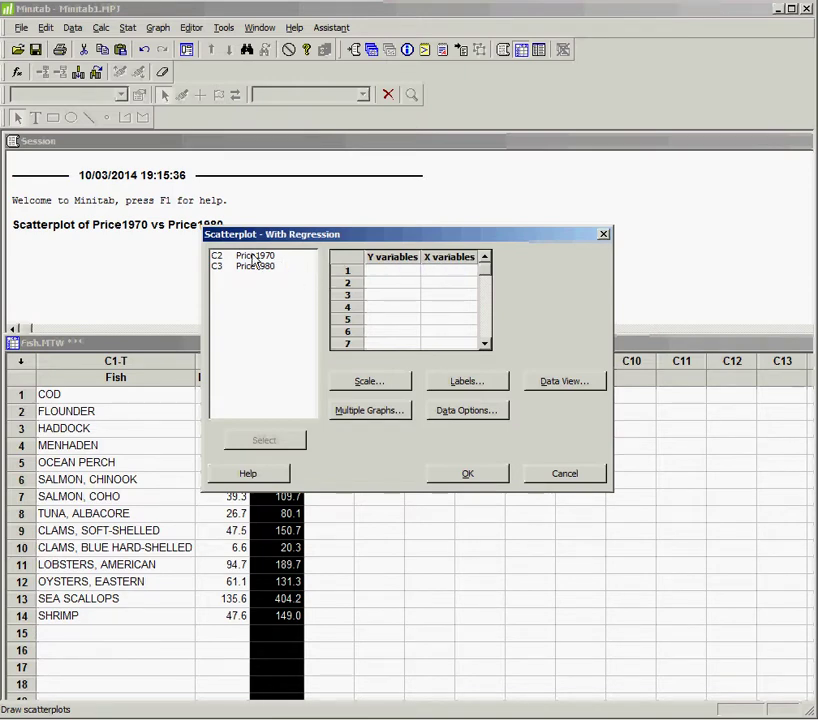
# Step: Add Price1970 as the X variable and Price1980 to the variable grid
pyautogui.click(303, 295)
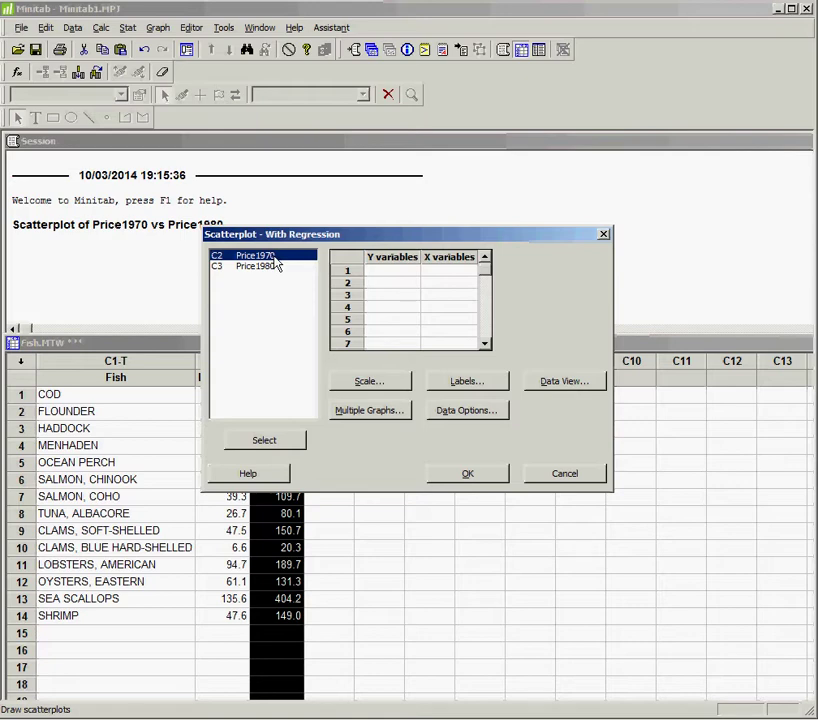
pyautogui.click(274, 266)
pyautogui.click(284, 444)
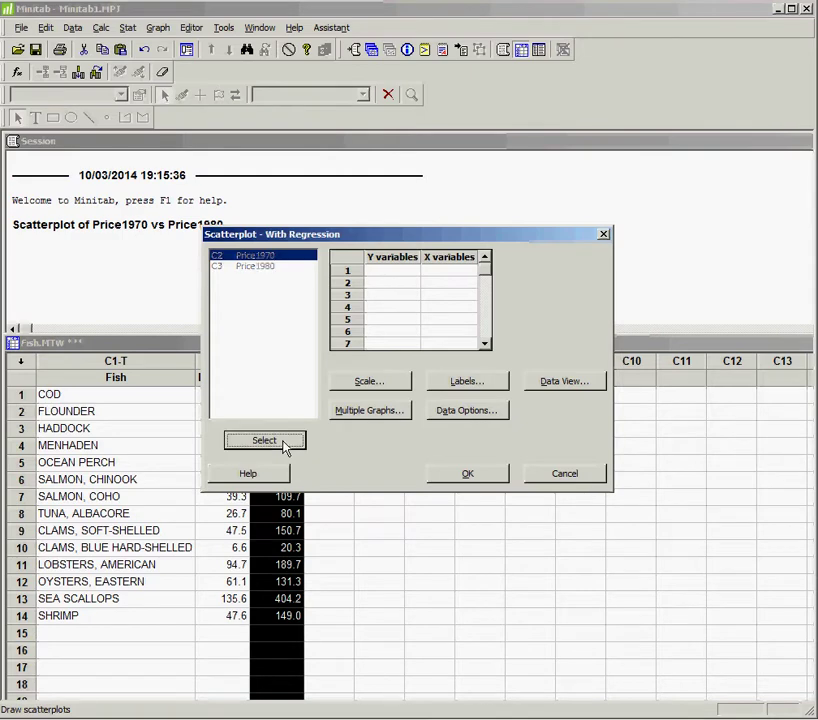
pyautogui.click(234, 267)
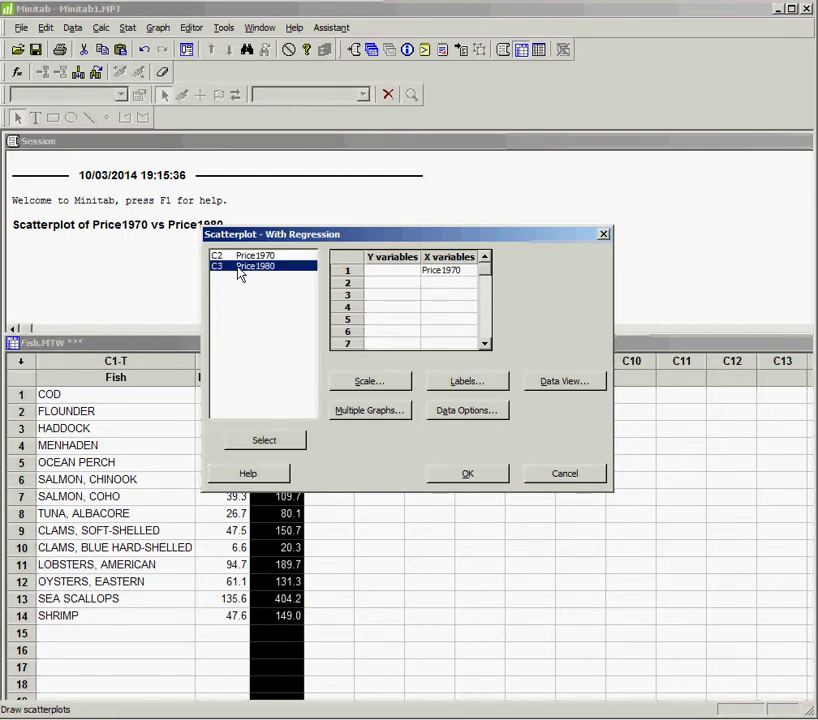
pyautogui.click(297, 441)
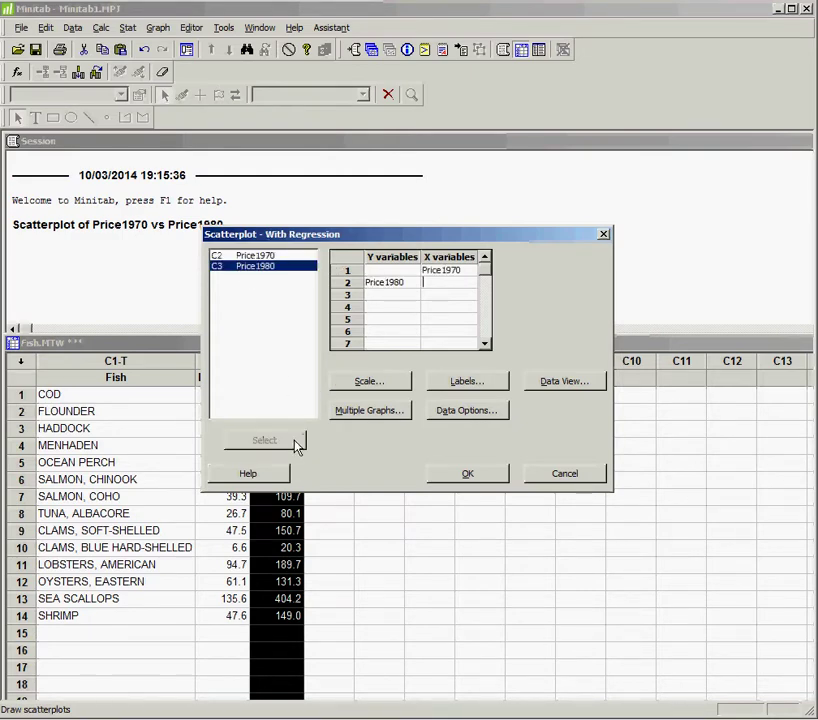
# Step: Place Price1980 as the row 1 Y variable and clear the duplicate row 2 entry
pyautogui.click(384, 271)
pyautogui.click(386, 285)
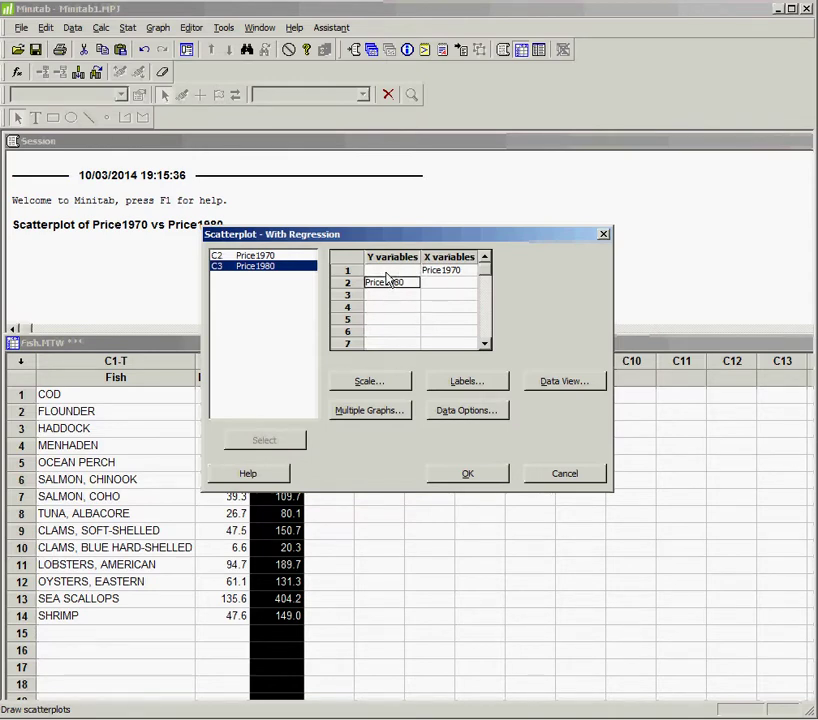
pyautogui.press('Up')
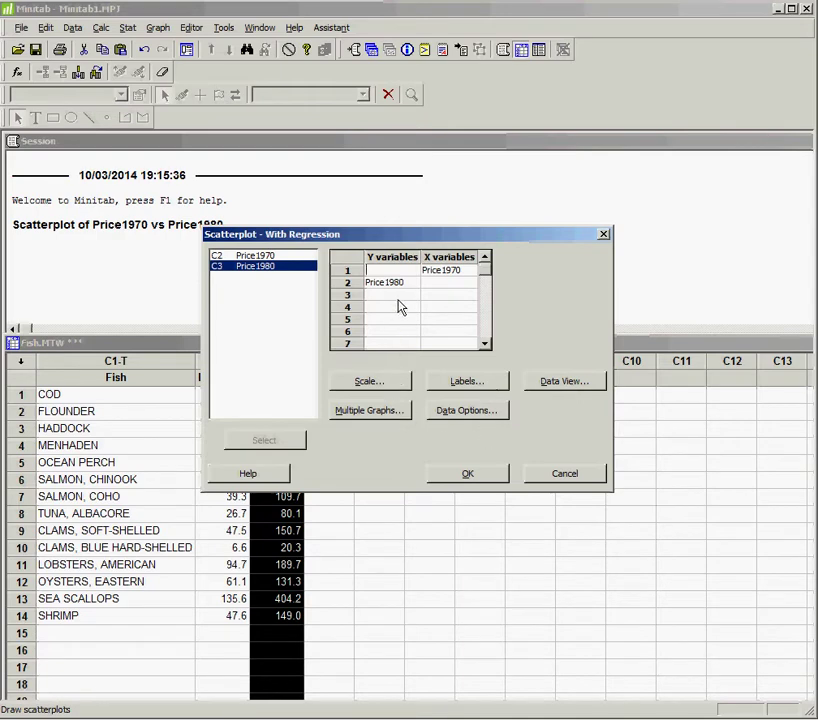
pyautogui.write('Price 1980')
pyautogui.click(410, 282)
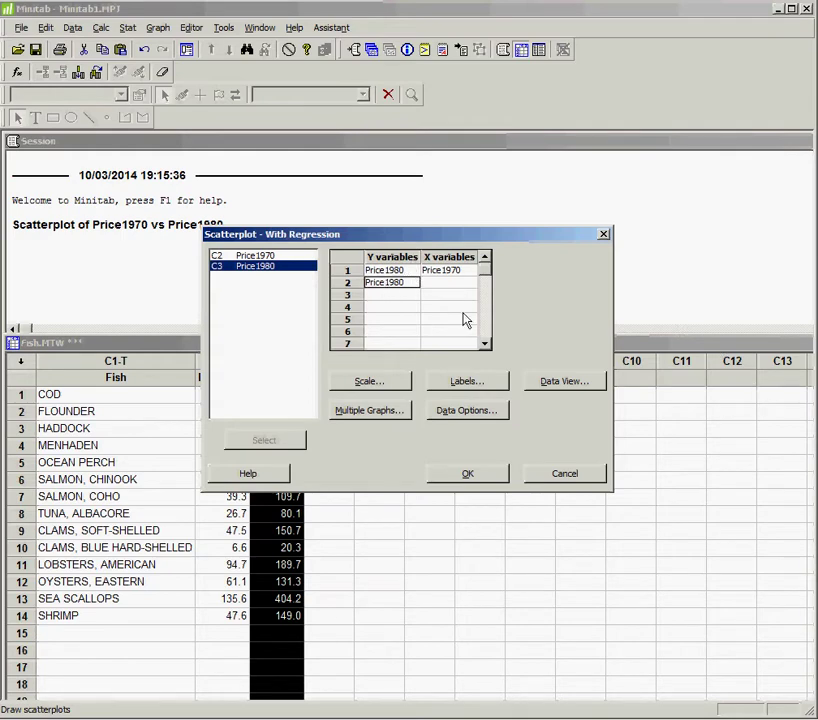
pyautogui.press('Escape')
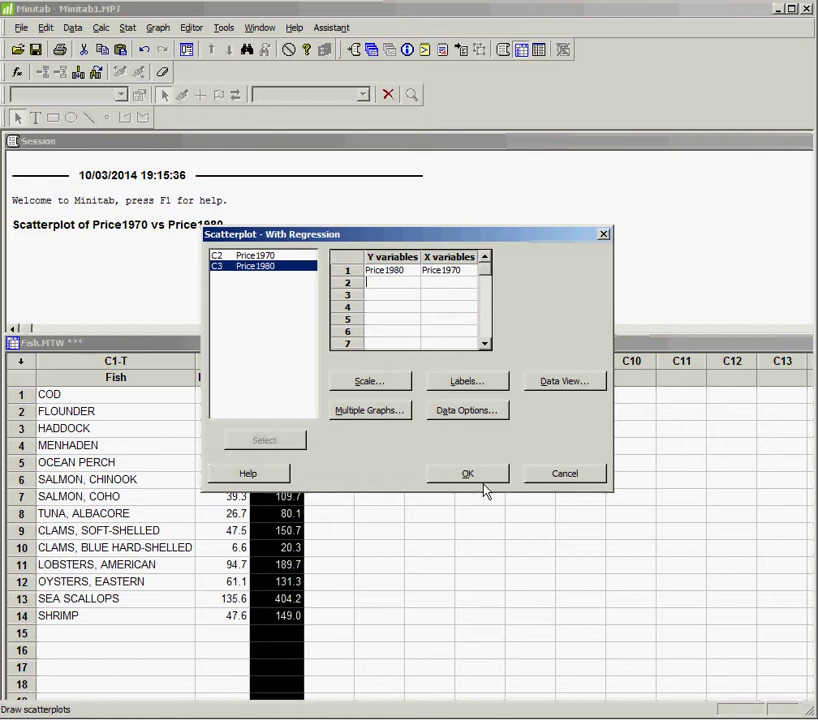
# Step: Add title 'Scatterplot', subtitle 'Fish Proces' and footnote 'Minitab Exercise' under Labels
pyautogui.click(470, 381)
pyautogui.write('Fish Proc')
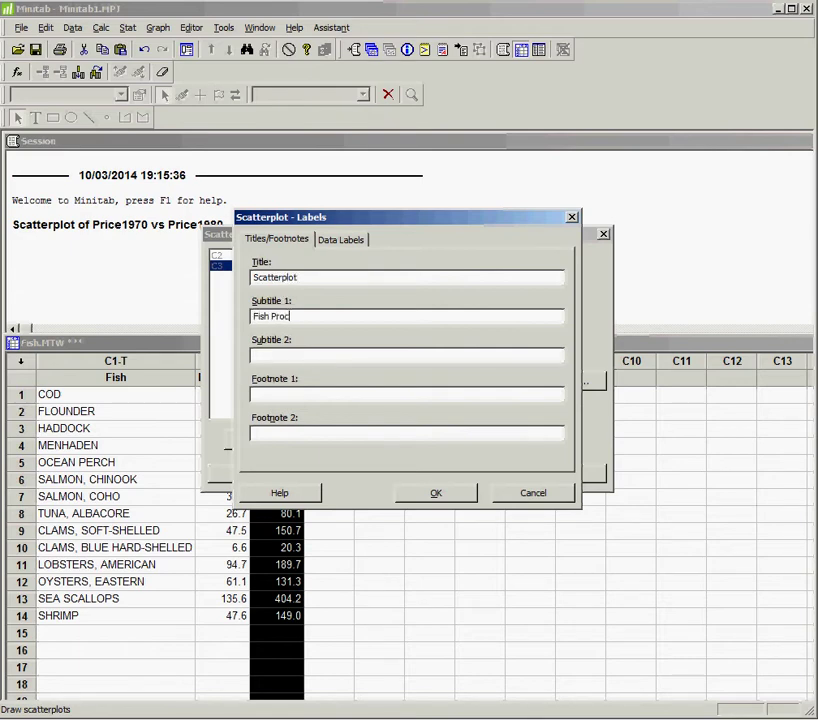
pyautogui.write('es')
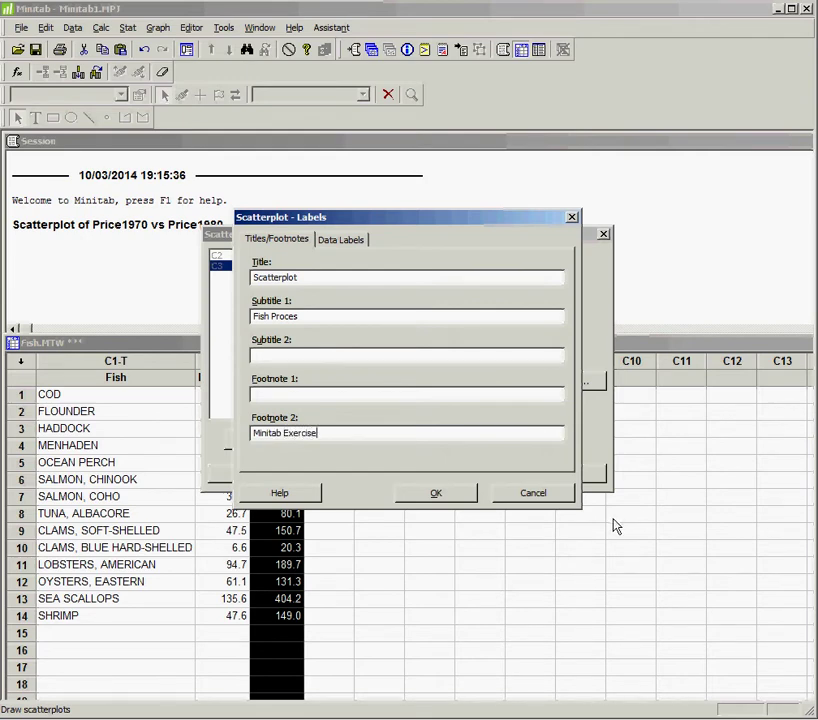
pyautogui.click(428, 492)
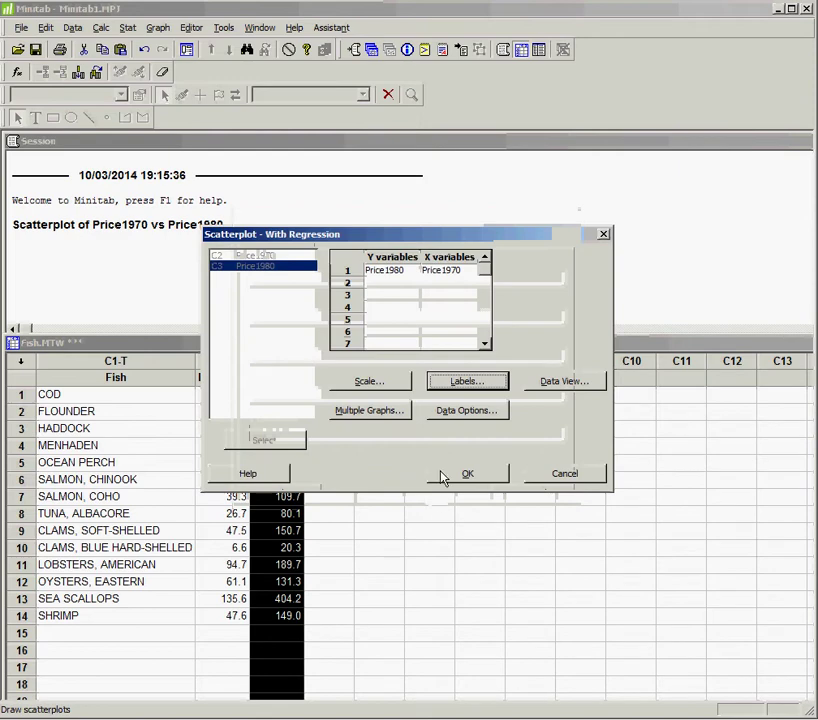
# Step: Draw the Price1980 vs Price1970 regression scatterplot and rearrange the Session and worksheet windows
pyautogui.click(446, 476)
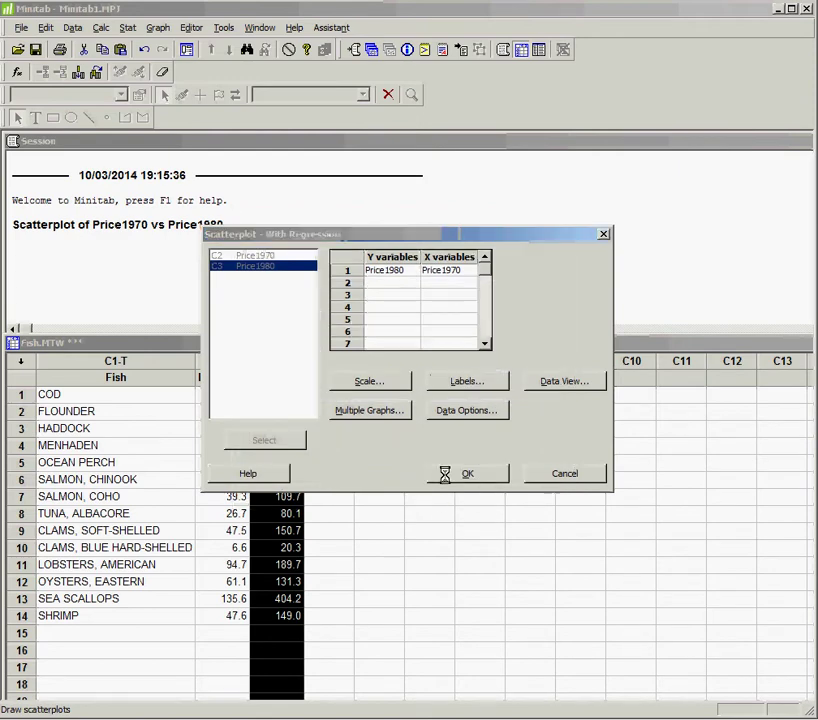
pyautogui.moveTo(295, 150)
pyautogui.mouseDown()
pyautogui.moveTo(438, 218)
pyautogui.moveTo(420, 202)
pyautogui.mouseUp()
pyautogui.click(588, 228)
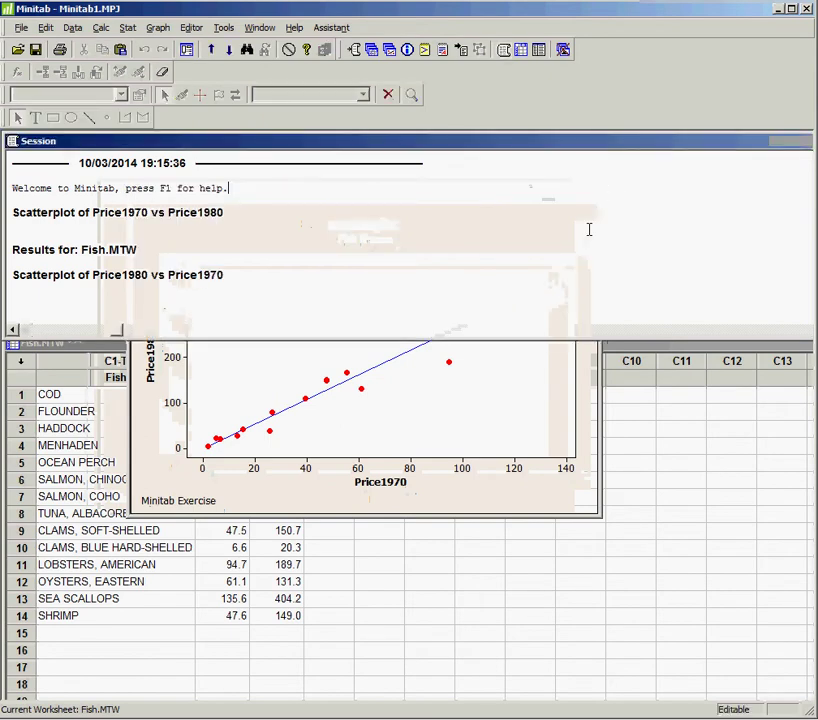
pyautogui.click(540, 515)
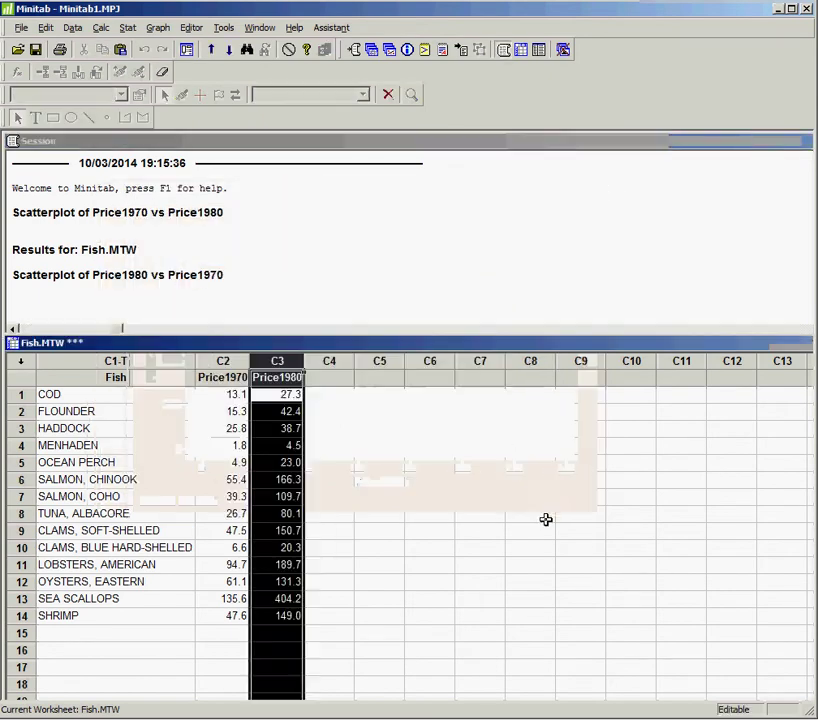
pyautogui.click(740, 283)
pyautogui.moveTo(584, 146); pyautogui.dragTo(568, 538)
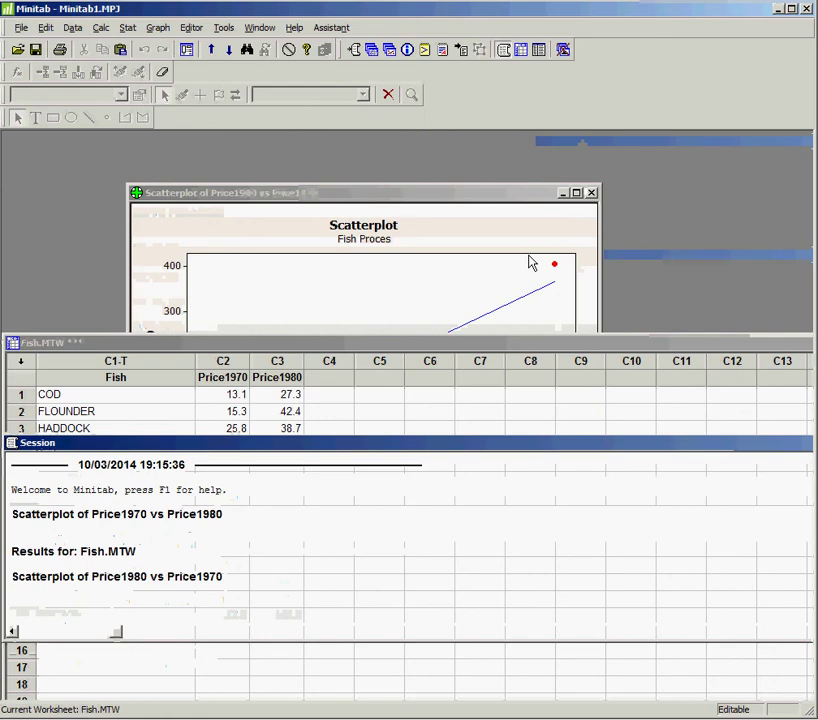
# Step: Maximize the scatterplot window and check its footnote and subtitle
pyautogui.click(577, 192)
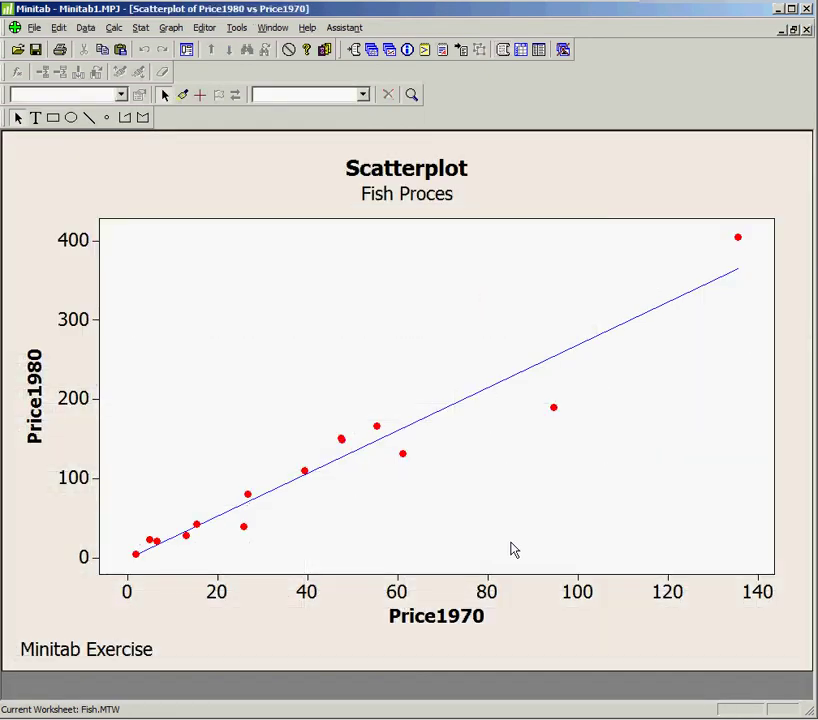
pyautogui.click(67, 660)
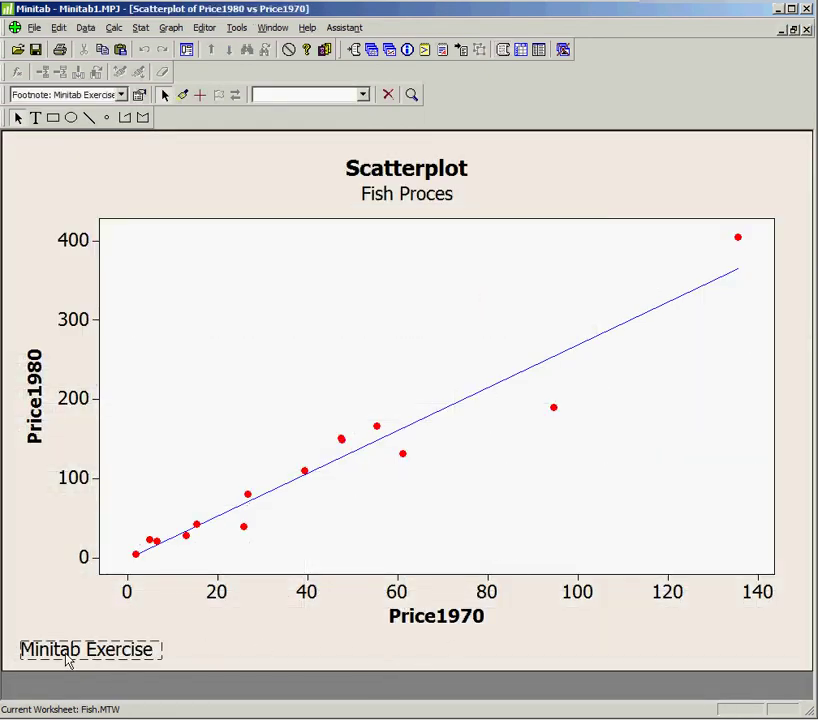
pyautogui.click(403, 175)
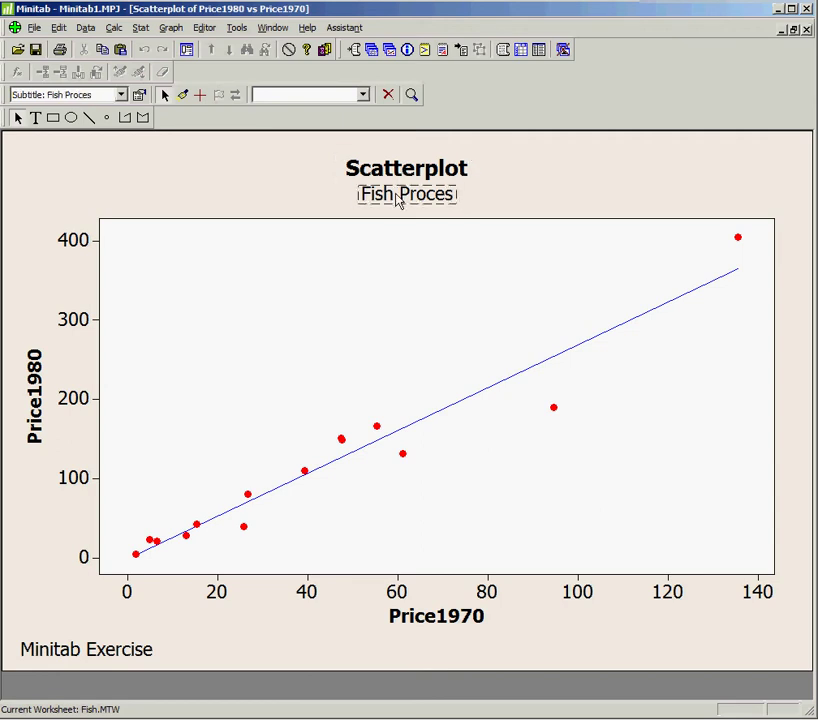